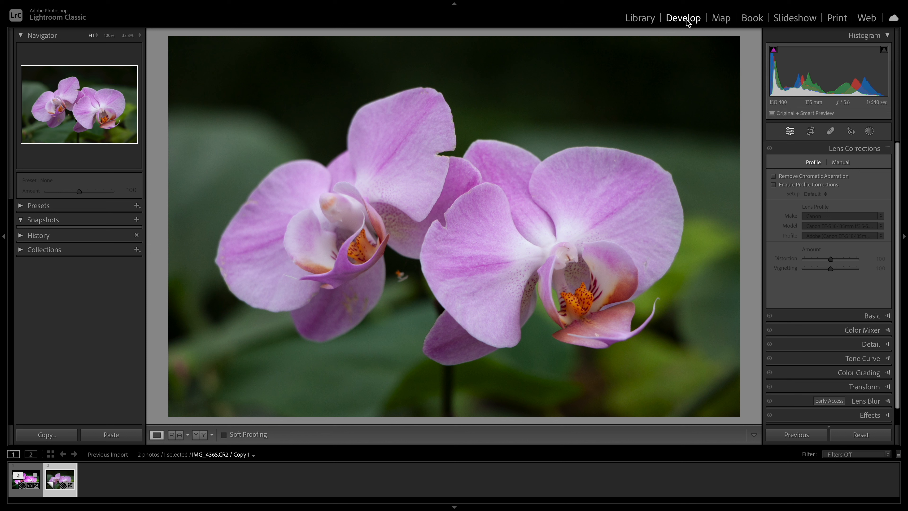
Enable Remove Chromatic Aberration and Profile Corrections in the photo's Lens Corrections
click(886, 149)
click(886, 149)
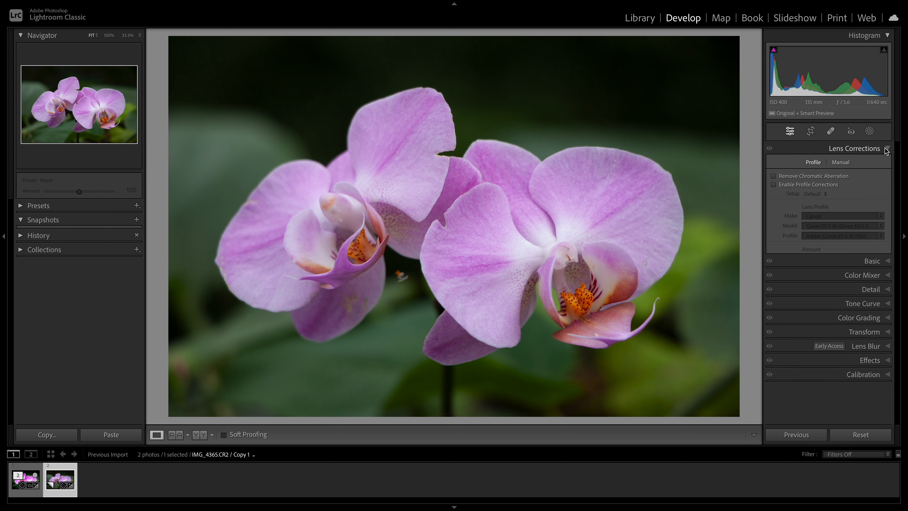
click(773, 175)
click(773, 185)
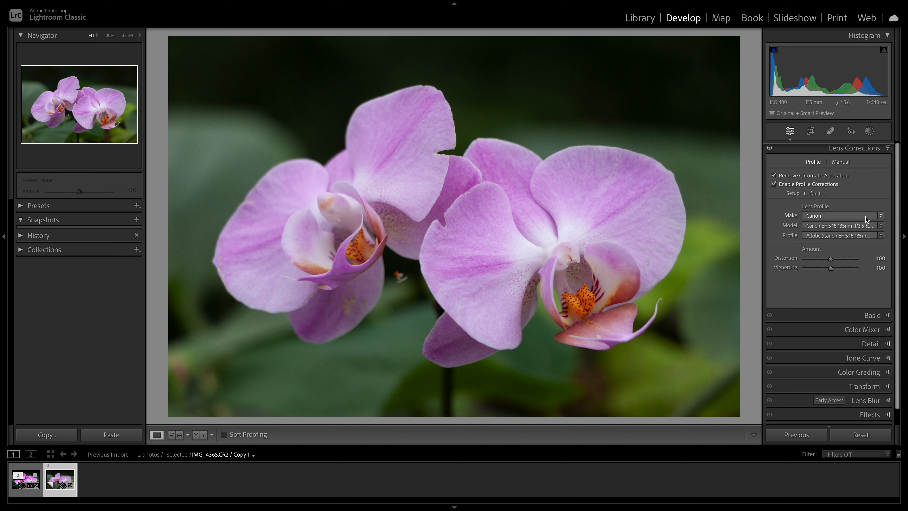
Check the make, model and profile choices of the lens profile, keeping Canon as the make
click(881, 218)
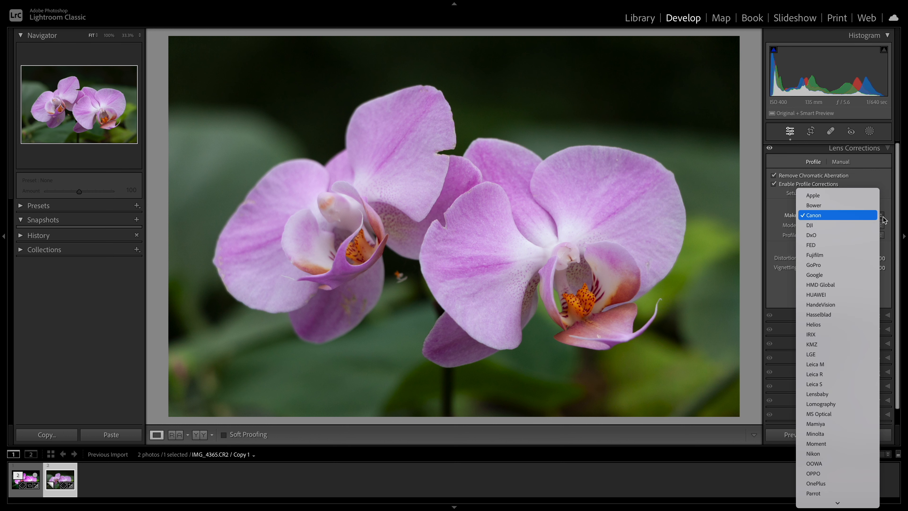
click(874, 215)
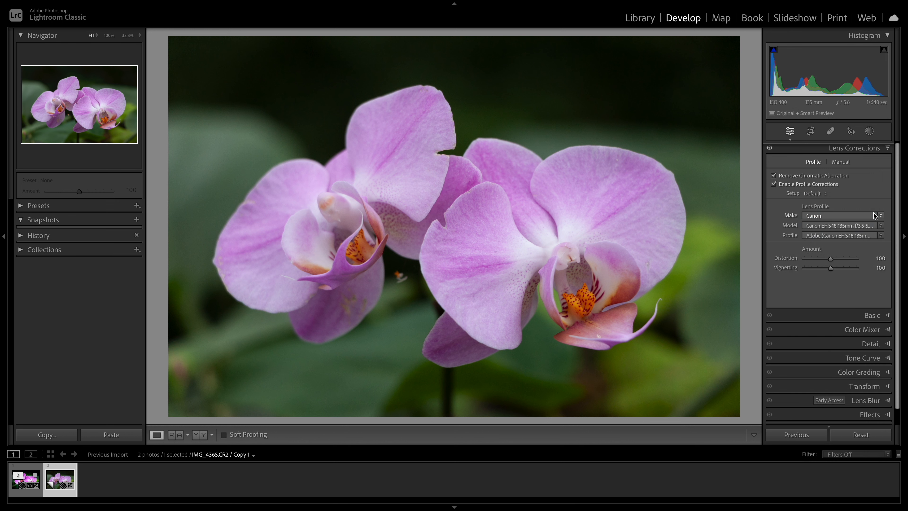
click(881, 225)
click(882, 226)
click(883, 235)
click(884, 236)
click(868, 261)
click(850, 262)
scroll(793, 191, up, 1)
scroll(793, 193, down, 1)
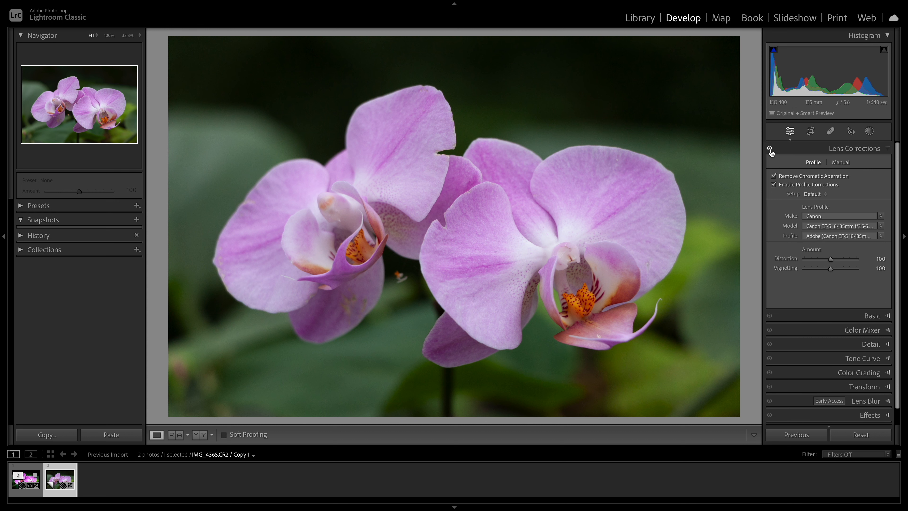
Compare the photo with and without the lens corrections, leaving them switched on
double_click(769, 149)
click(770, 148)
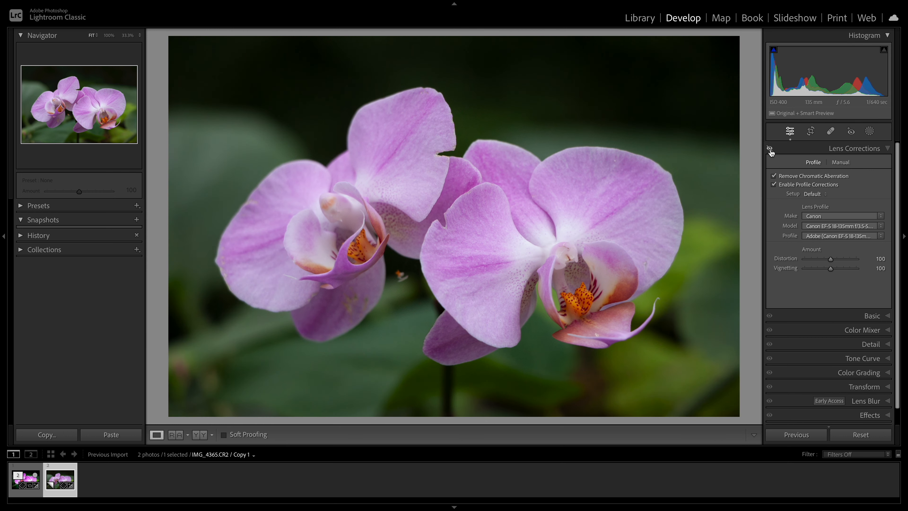
click(769, 148)
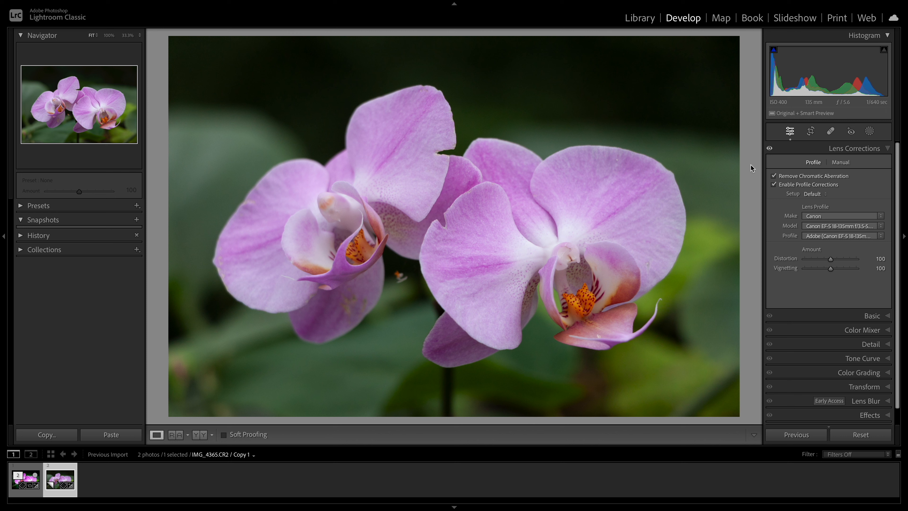
Open the Basic adjustments and look through the color profile and white balance options without changing them
click(888, 151)
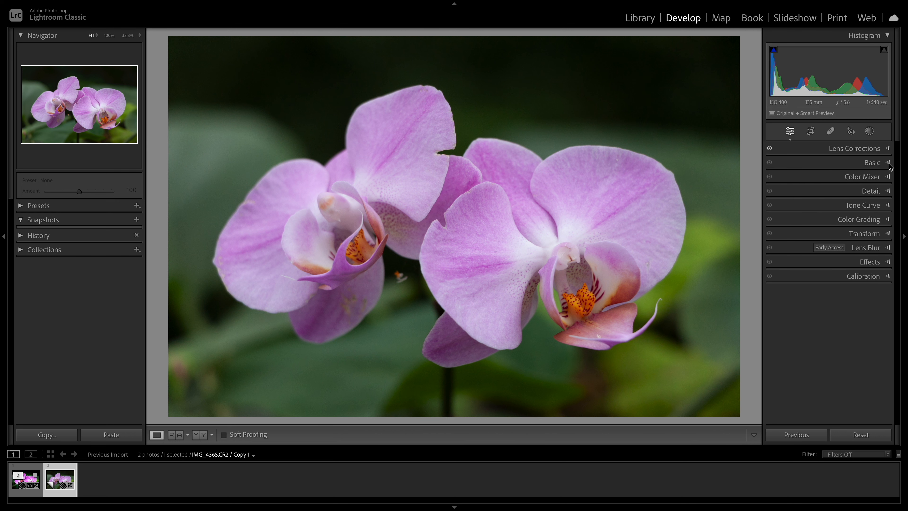
click(889, 165)
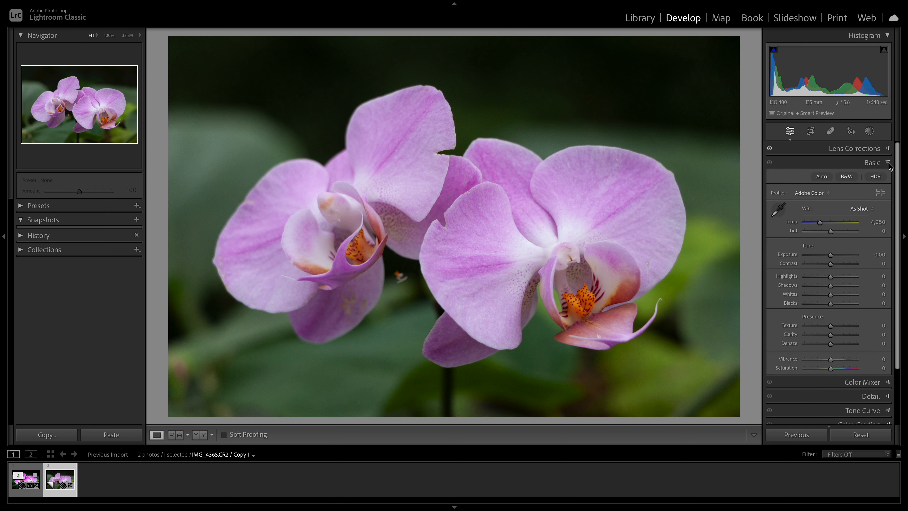
click(827, 194)
click(828, 193)
click(872, 208)
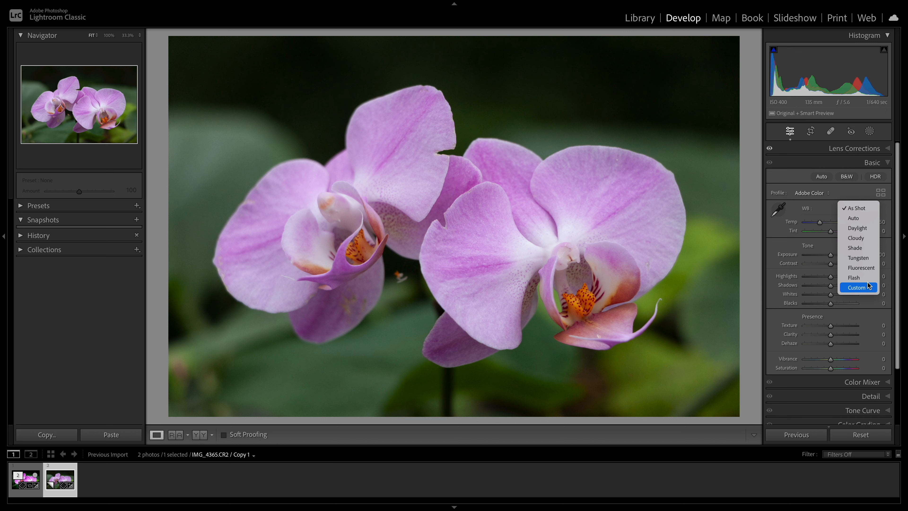
click(828, 209)
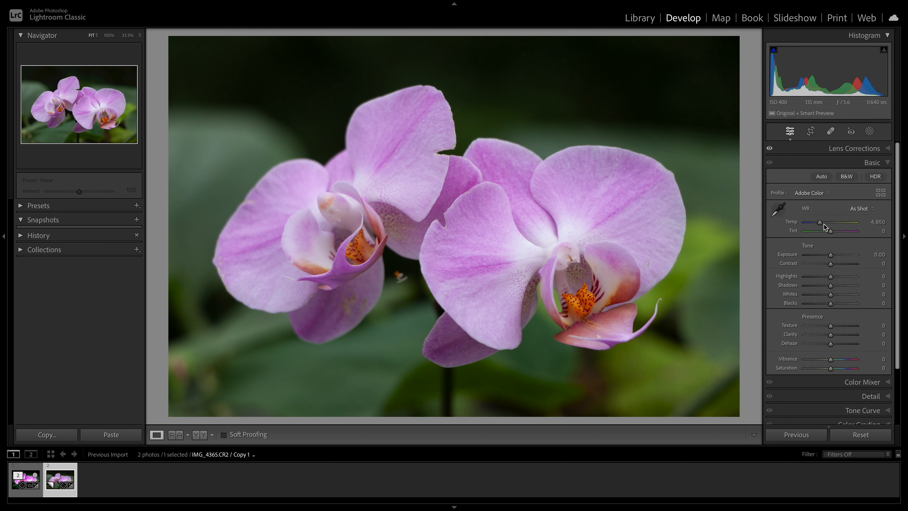
Leave the white balance temperature as shot and set the tint to +13
mouse_move(821, 223)
mouse_down()
mouse_move(841, 223)
mouse_move(812, 225)
mouse_up()
key(ctrl+z)
drag(831, 233, 833, 234)
Adjust the tone: Exposure +0.50, Contrast +19, Highlights -83, Shadows +67, Whites +43 and Blacks -63
drag(832, 257, 835, 255)
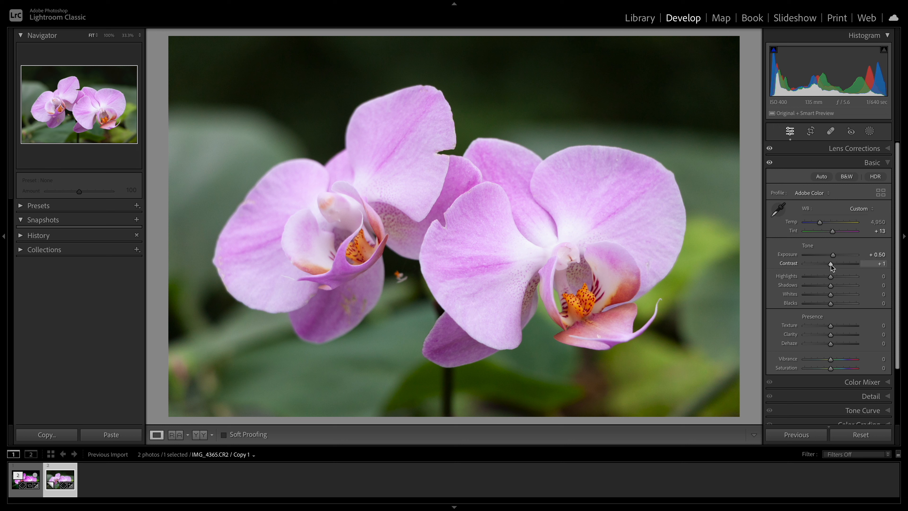
drag(830, 264, 836, 266)
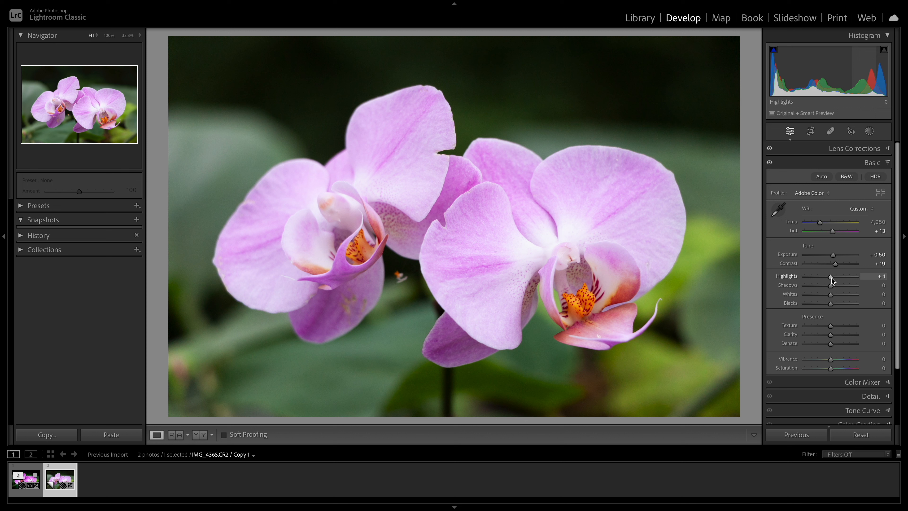
drag(831, 279, 810, 278)
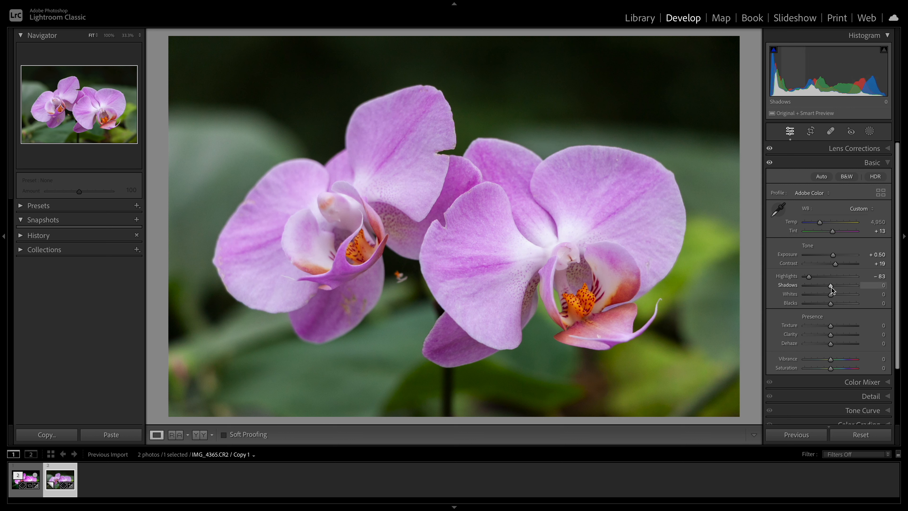
drag(830, 286, 849, 288)
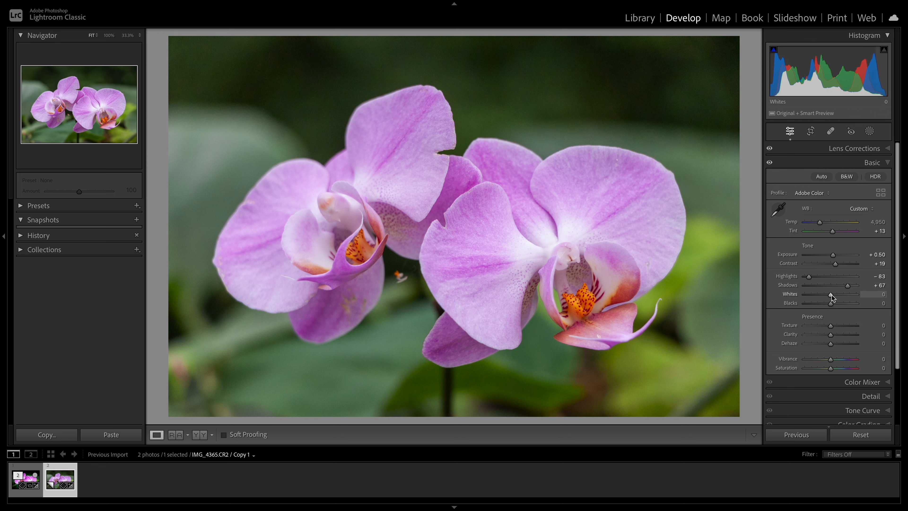
drag(831, 297, 842, 297)
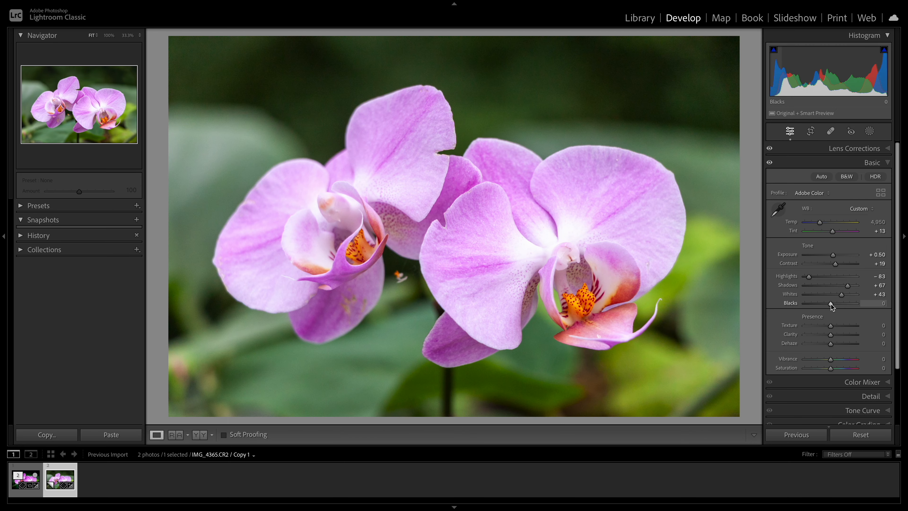
drag(831, 304, 815, 304)
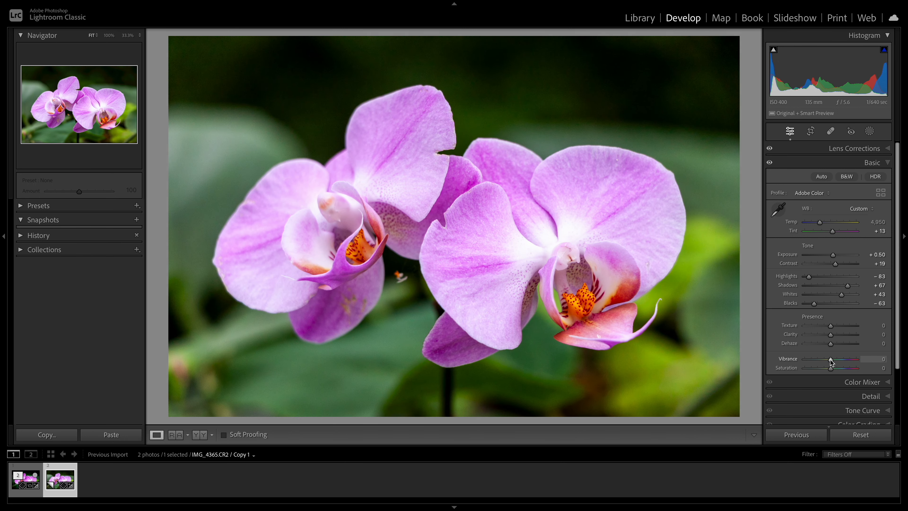
Set the photo's Vibrance to +3 and Saturation to -2
drag(830, 359, 831, 359)
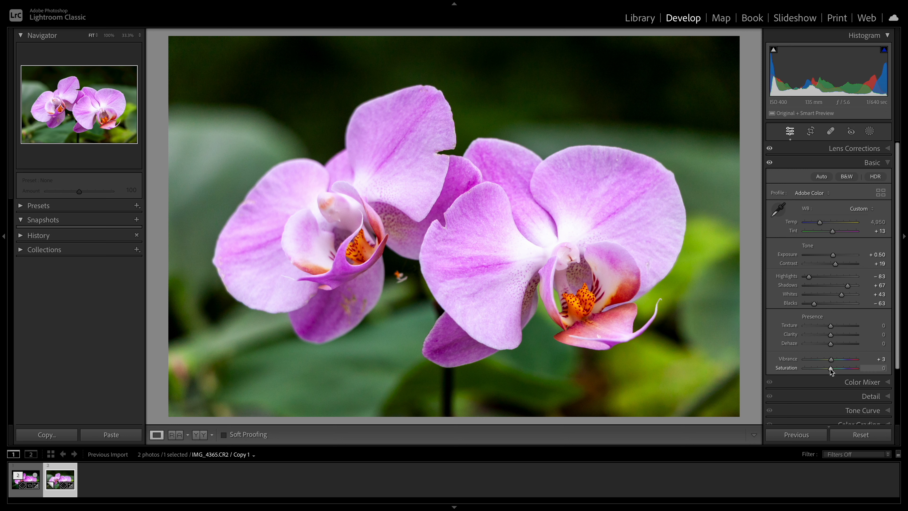
drag(829, 368, 829, 371)
scroll(804, 304, down, 1)
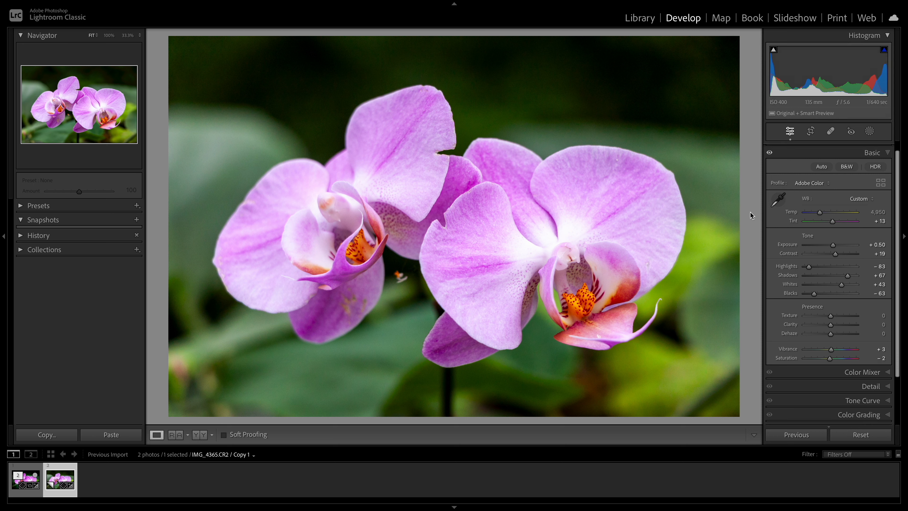
Adjust the red channel in the Color Mixer, and set the orange saturation and luminance to +14 each
click(886, 153)
click(889, 177)
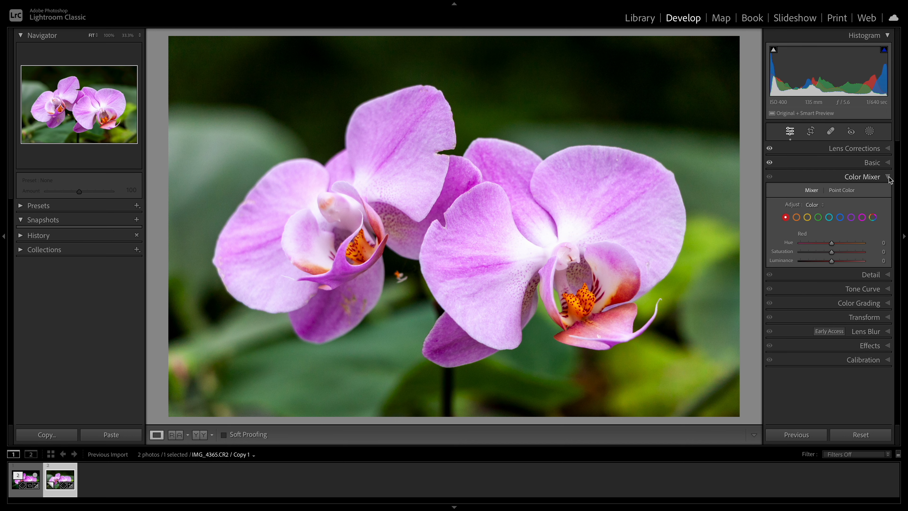
drag(831, 243, 836, 262)
click(796, 217)
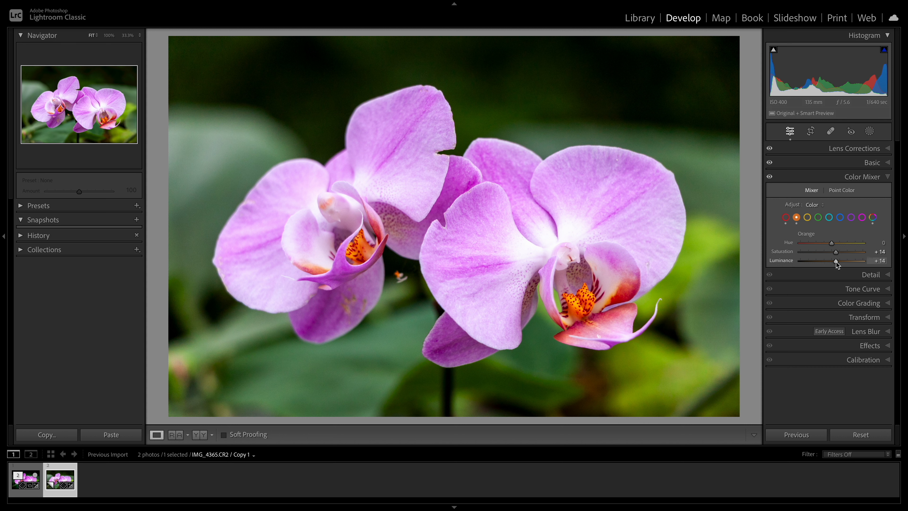
Adjust the yellows, set the green hue to +21 and saturation to +17, and slightly raise the green luminance
click(807, 217)
click(817, 217)
drag(831, 242, 838, 246)
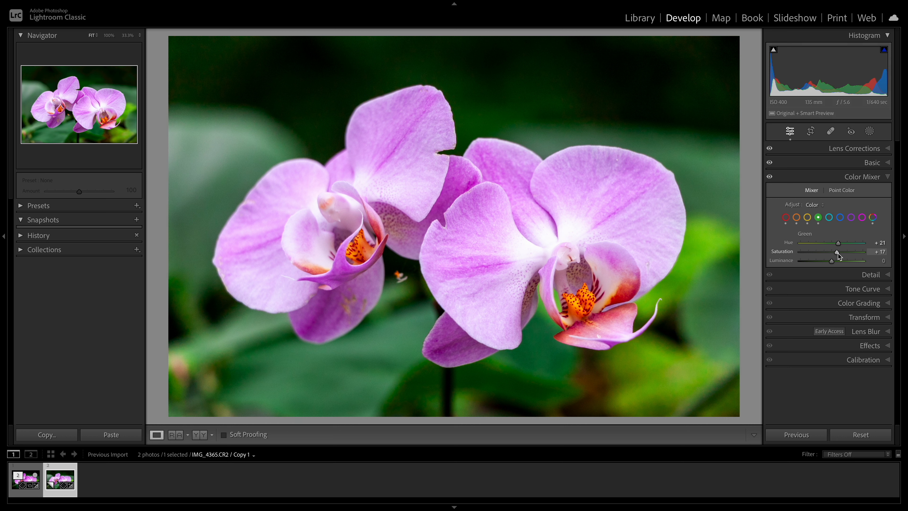
drag(832, 261, 833, 261)
Set the blue channel's hue to +66, saturation to +35 and luminance to +12 in the Color Mixer
click(829, 217)
click(840, 217)
mouse_move(831, 244)
mouse_down()
mouse_move(856, 245)
mouse_move(842, 252)
mouse_up()
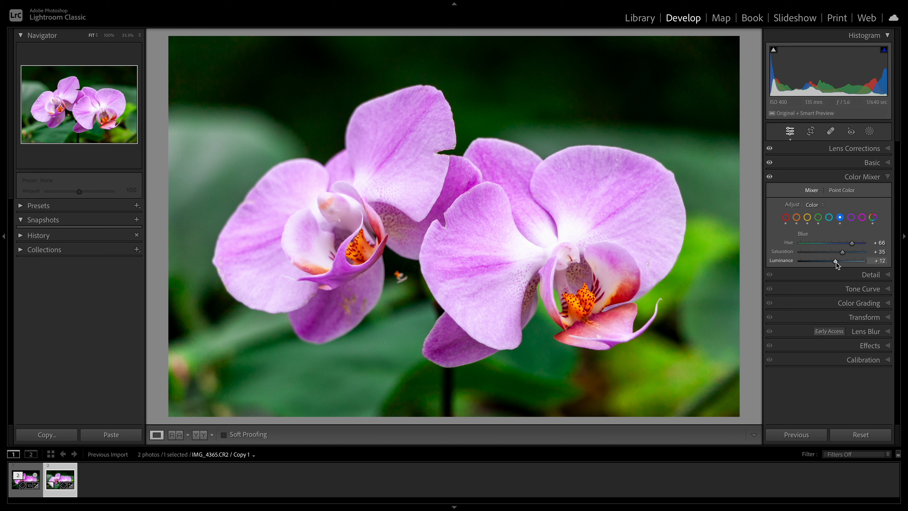
Set purple to hue +9, saturation +28, luminance -8, and magenta to hue -20, saturation +22, luminance -4
click(851, 217)
mouse_move(831, 252)
mouse_down()
mouse_move(840, 252)
mouse_move(830, 264)
mouse_up()
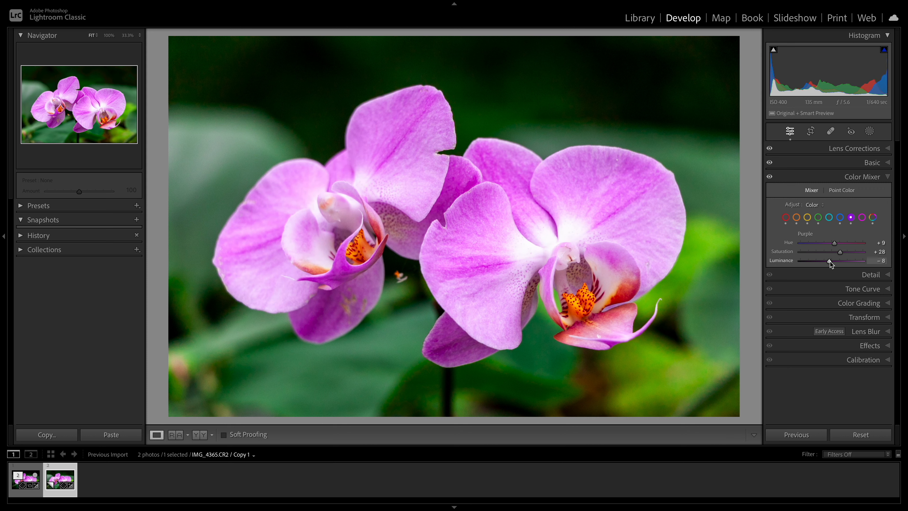
click(862, 218)
drag(832, 246, 838, 255)
mouse_move(833, 264)
mouse_down()
mouse_move(823, 262)
mouse_move(832, 264)
mouse_up()
Compare the photo with and without the Color Mixer adjustments, leaving them switched on
click(769, 176)
click(769, 176)
click(769, 176)
click(770, 176)
click(769, 176)
click(770, 177)
click(770, 177)
click(769, 177)
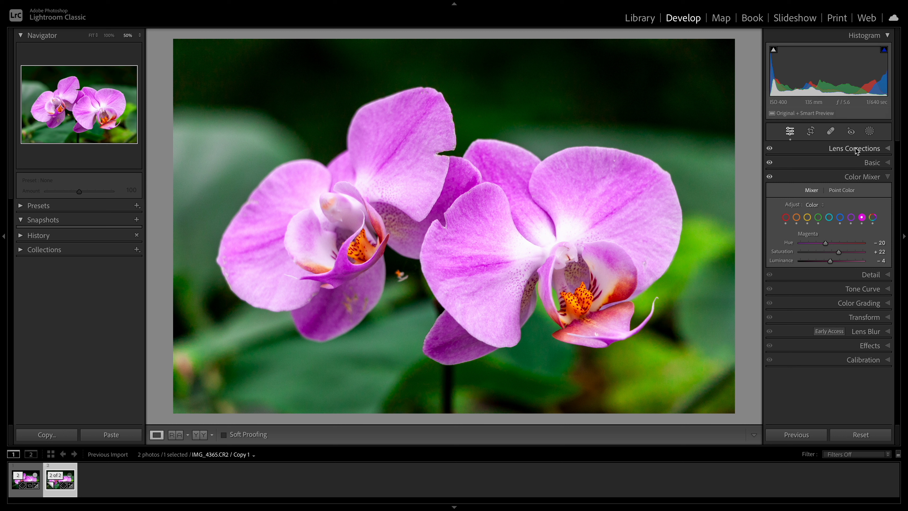
Mask the orchids with Select Subject, then set the mask's Texture to 5 and increase its Clarity
click(869, 131)
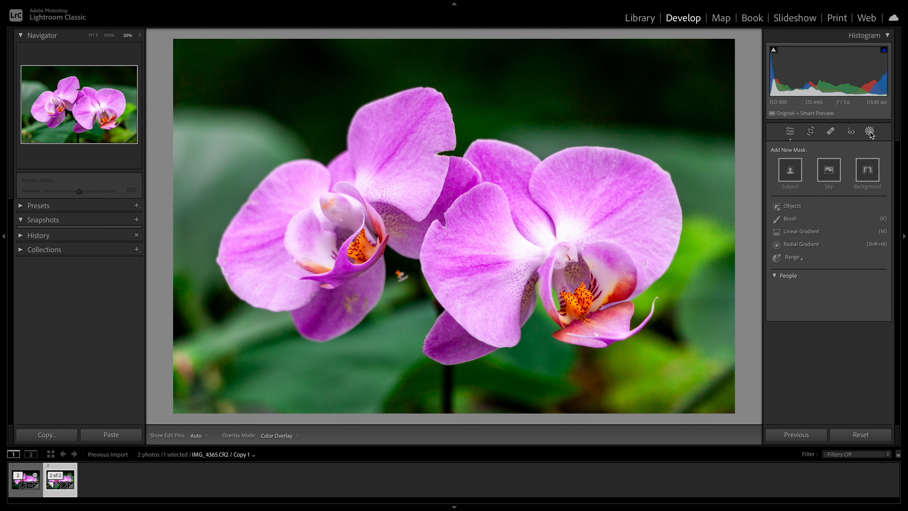
click(790, 172)
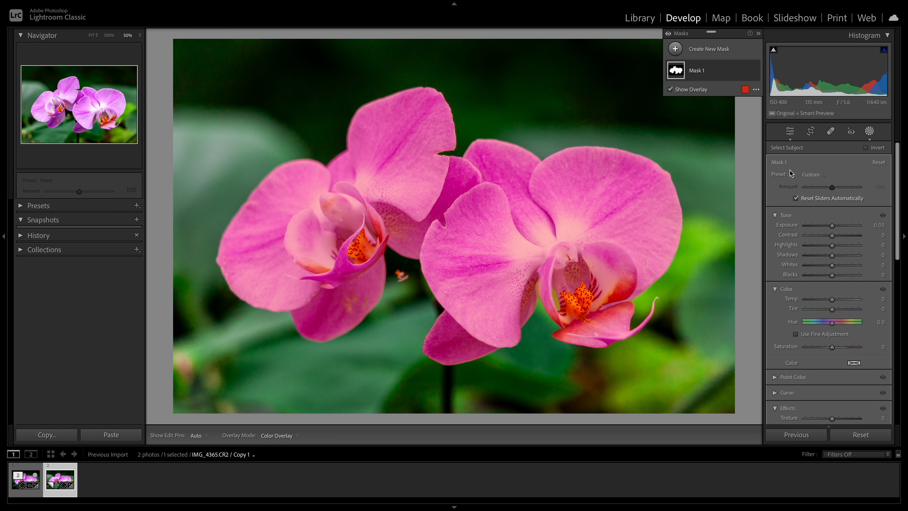
scroll(826, 218, down, 3)
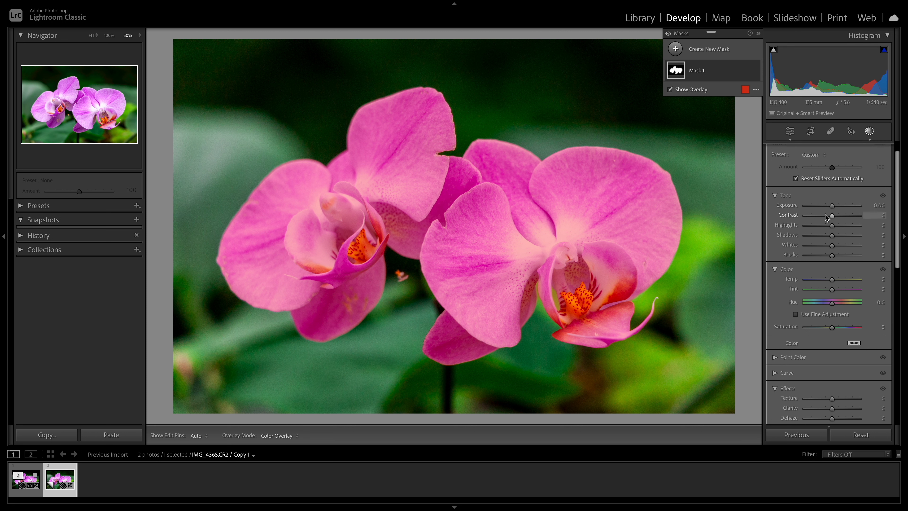
scroll(826, 218, down, 3)
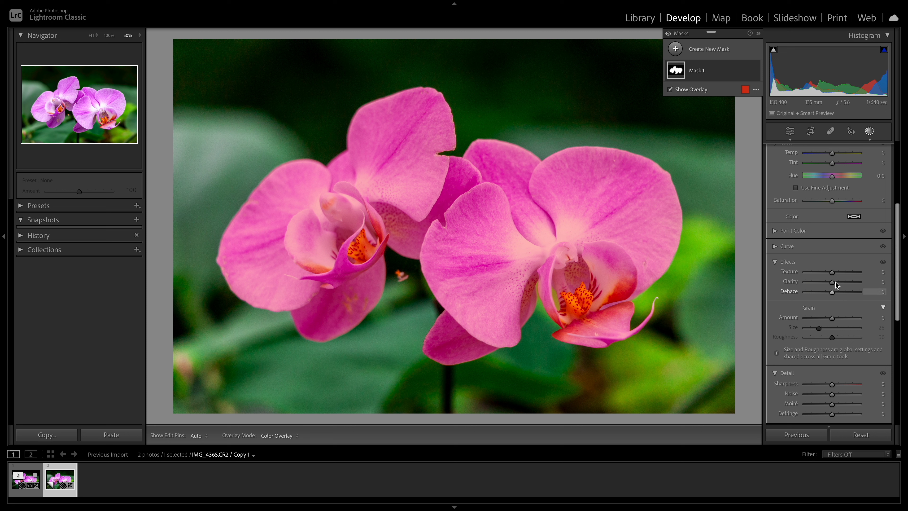
drag(833, 272, 832, 272)
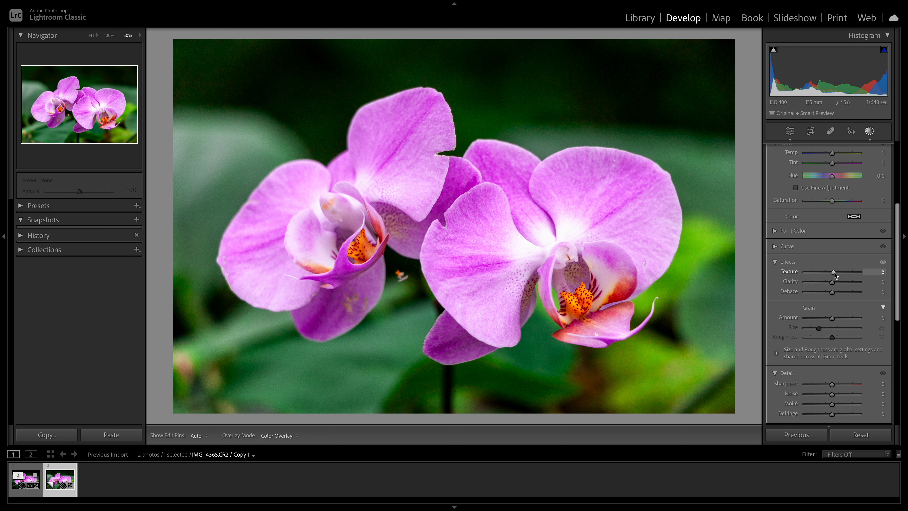
drag(834, 274, 833, 285)
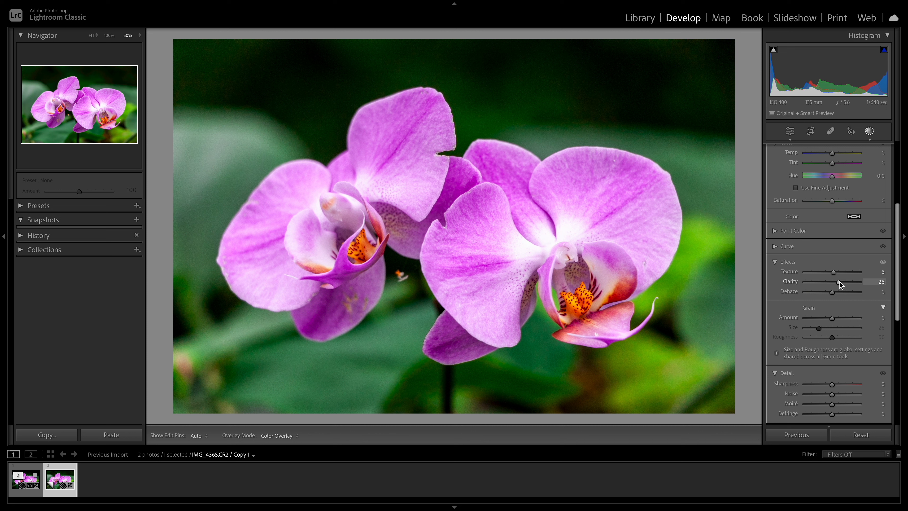
drag(839, 281, 837, 282)
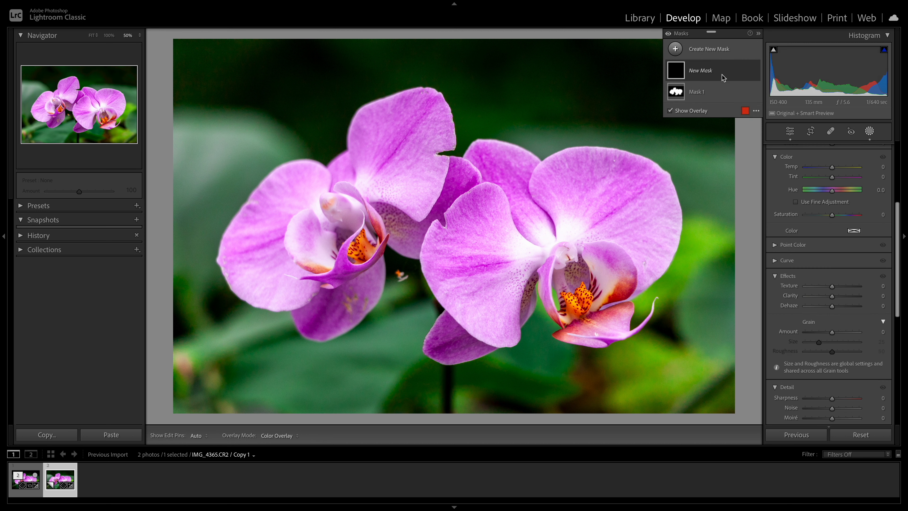
Add a radial gradient mask and move its ellipse over the upper part of the two orchids
click(675, 49)
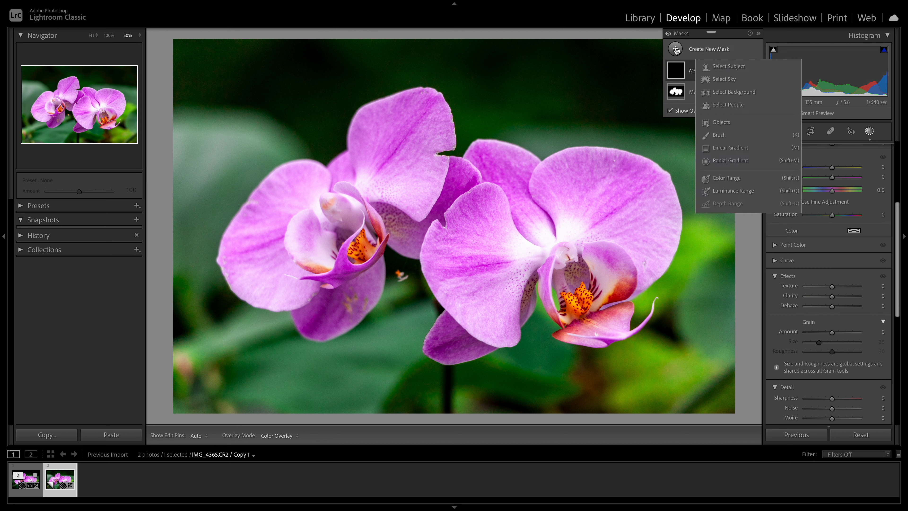
click(731, 164)
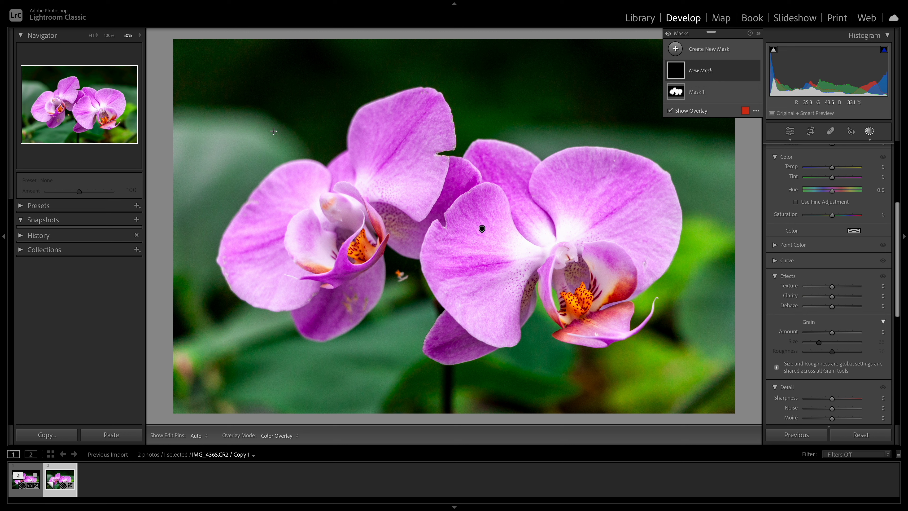
key(ctrl+minus)
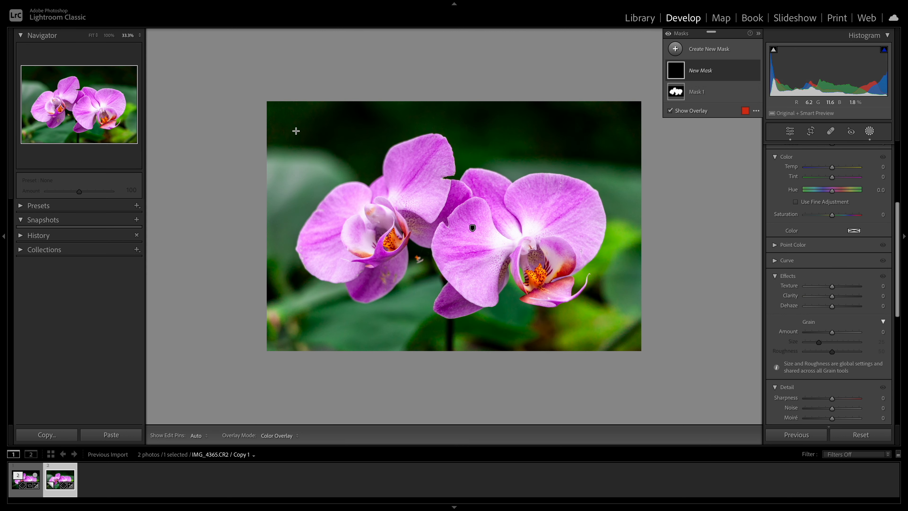
drag(296, 131, 429, 213)
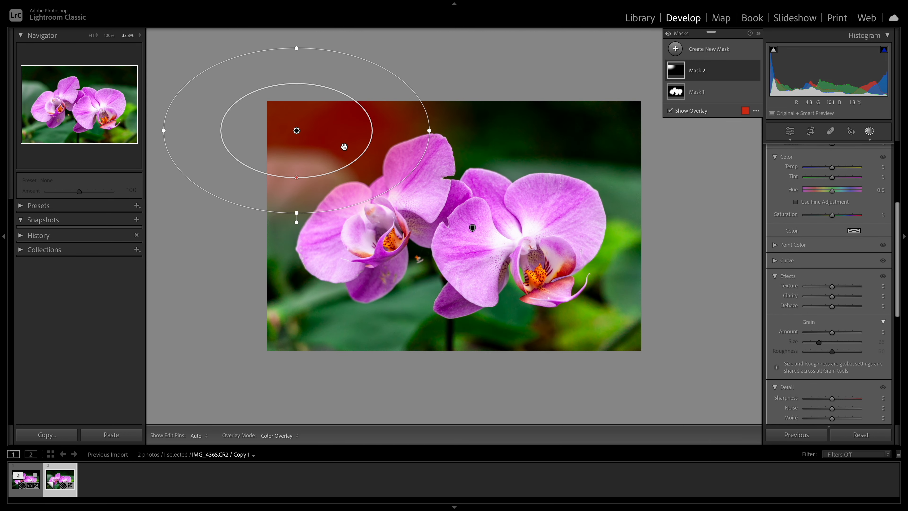
drag(343, 147, 467, 211)
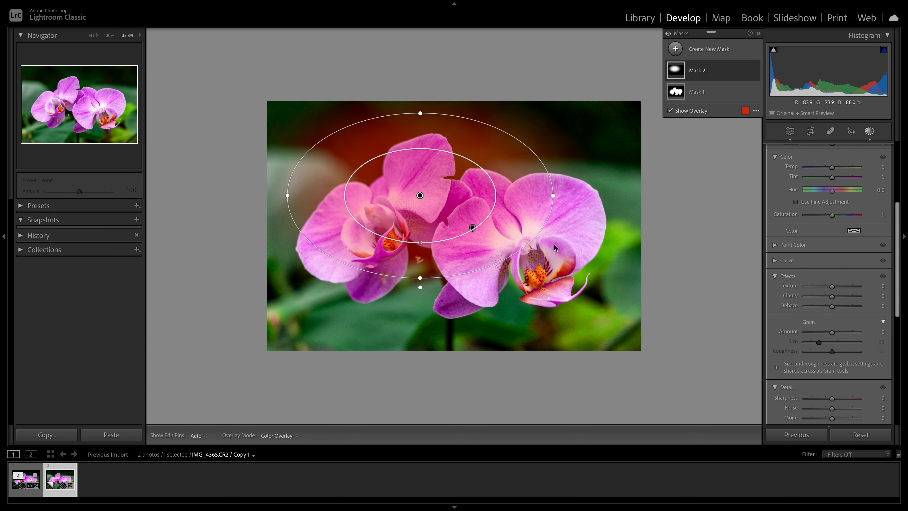
Widen, heighten and recentre the radial gradient so its inner ellipse encloses both orchids and its outer edge extends beyond the photo
drag(553, 195, 632, 195)
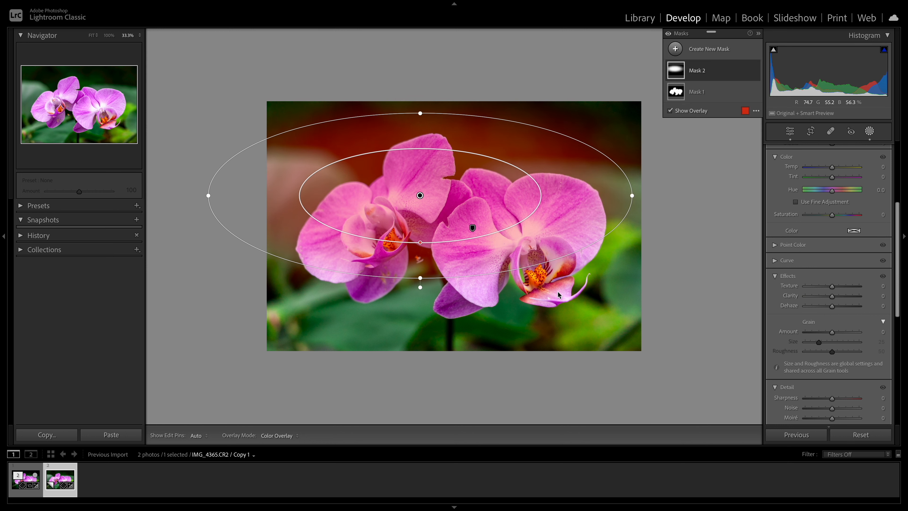
drag(420, 278, 420, 350)
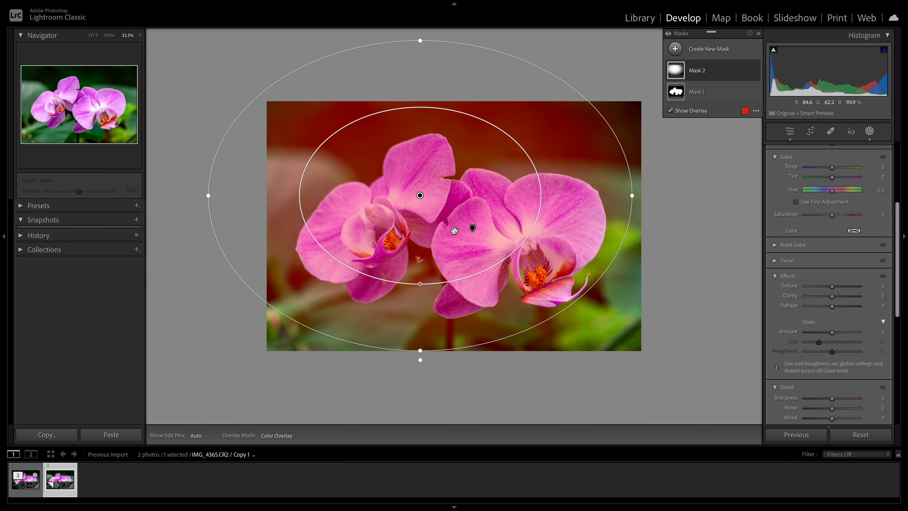
drag(454, 230, 468, 260)
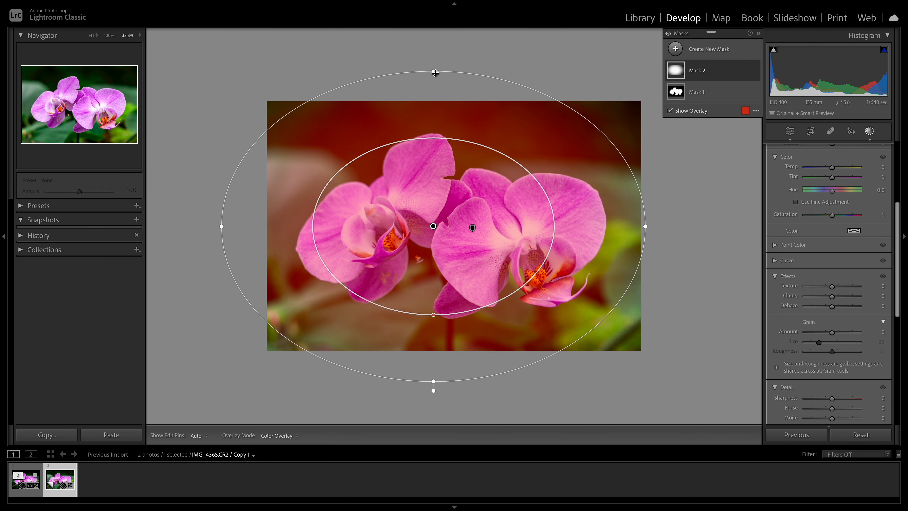
drag(435, 73, 433, 44)
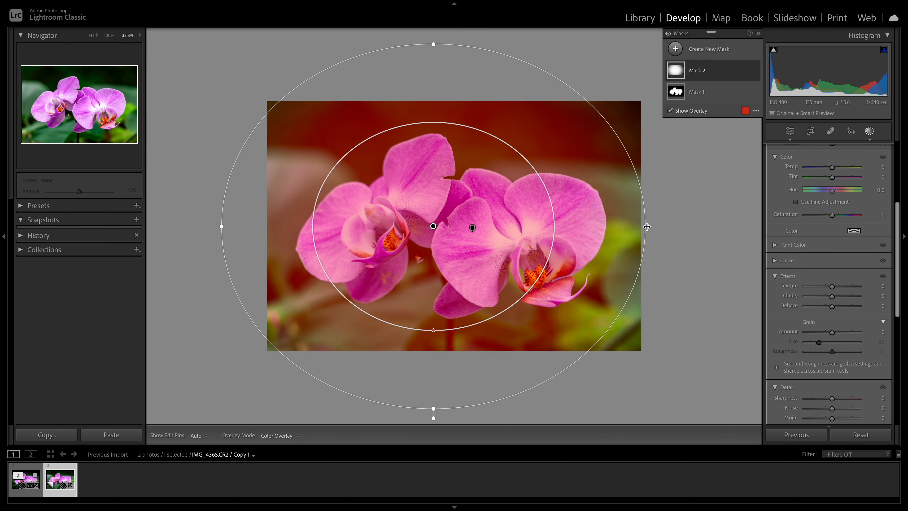
drag(647, 226, 731, 226)
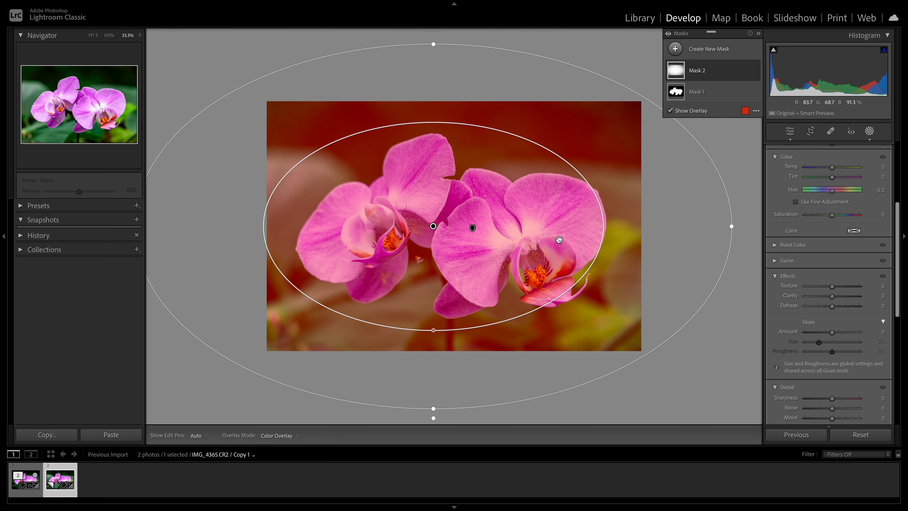
drag(559, 239, 569, 244)
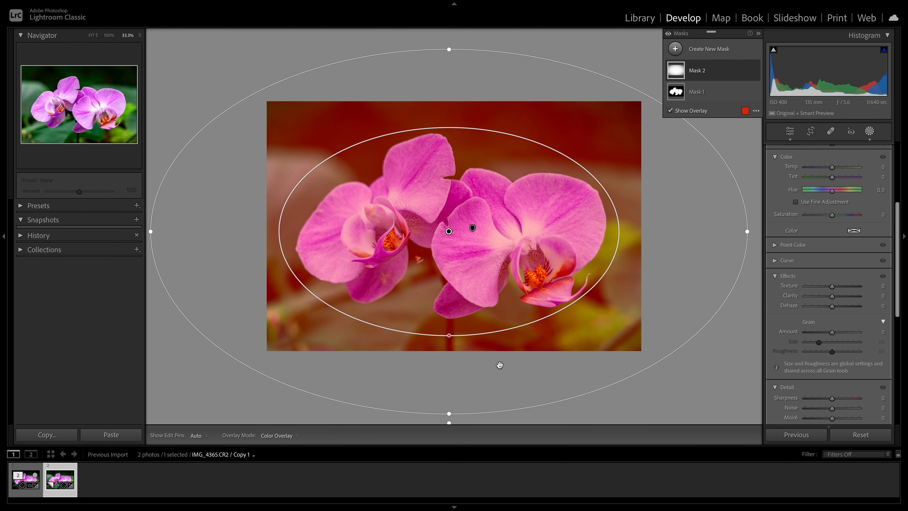
drag(449, 415, 449, 405)
drag(478, 288, 479, 288)
Invert the radial gradient so it affects the surroundings of the orchids, and lower its Exposure
scroll(862, 204, up, 5)
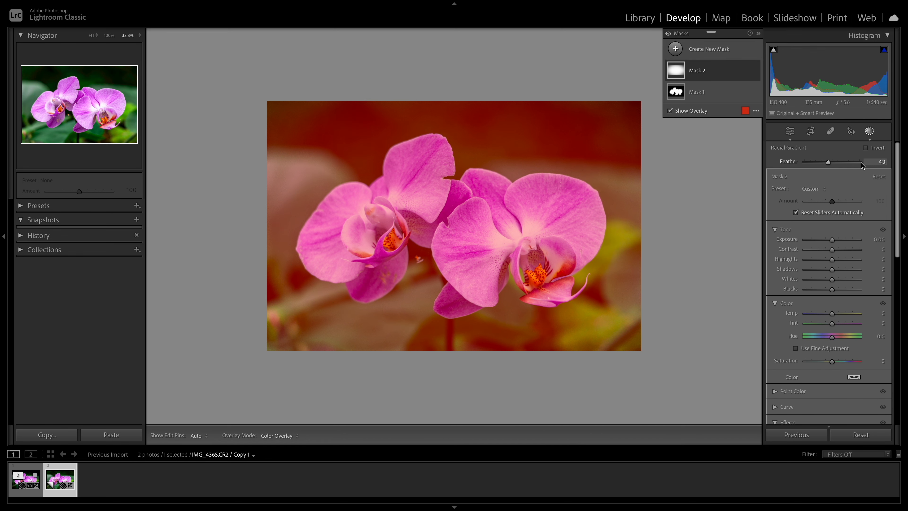
click(865, 148)
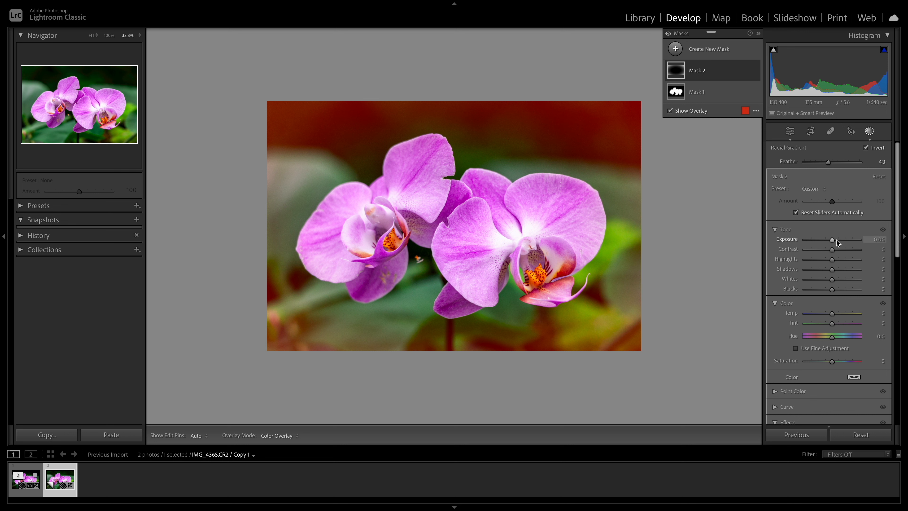
drag(832, 243, 810, 239)
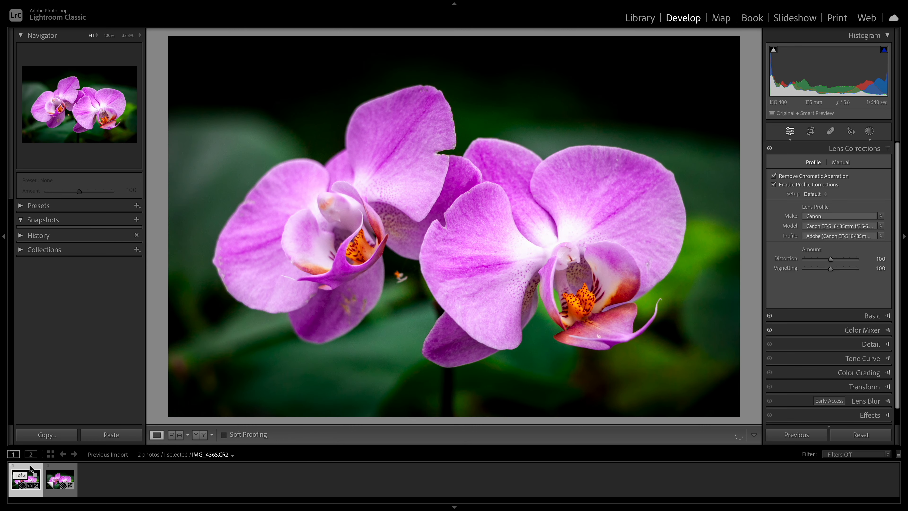
Compare the edited orchid photo with its unedited version several times, returning to the edited version
key(backslash)
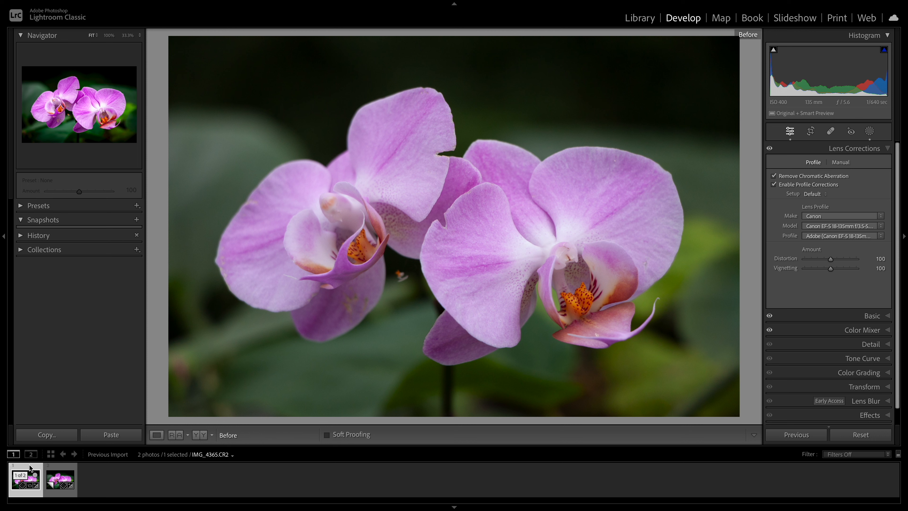
key(backslash)
key(backslash)
key(backslash)
key(backslash)
key(backslash)
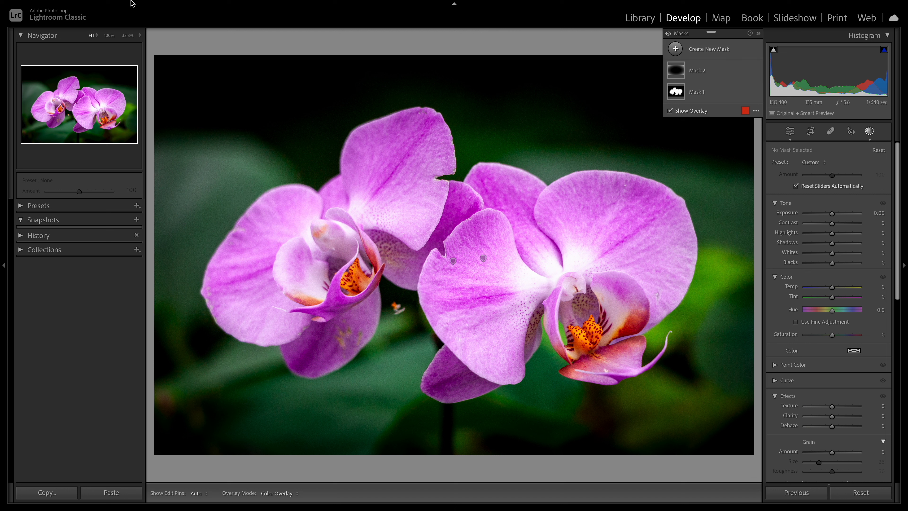
Send the edited photo to Adobe Photoshop 2024 for further retouching
mouse_move(132, 4)
click(173, 5)
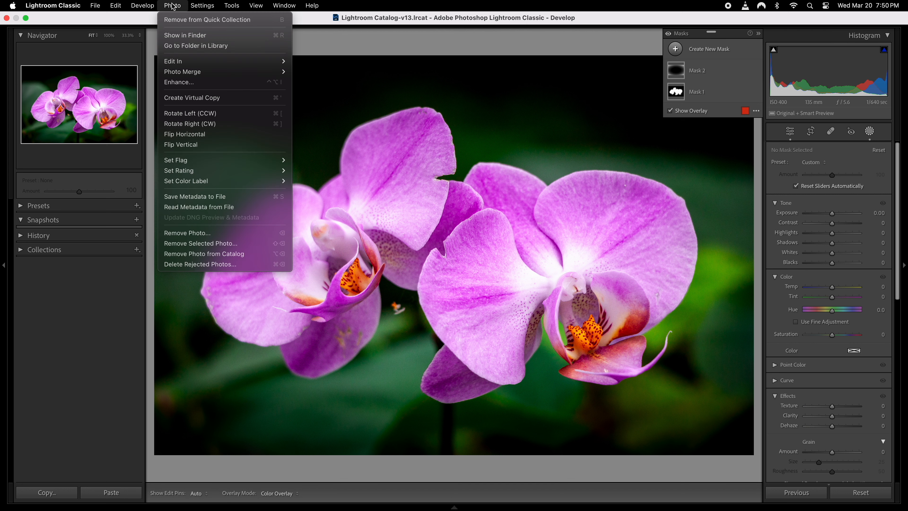
mouse_move(204, 65)
click(365, 61)
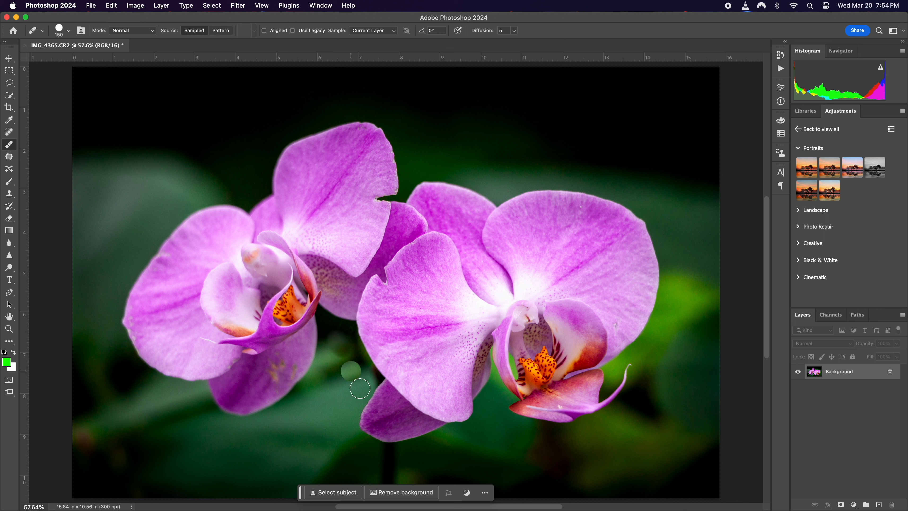
Heal the distracting spots in the dark green background between the orchids, starting with a size 175 Healing Brush and reducing it for finer work
key(bracketright)
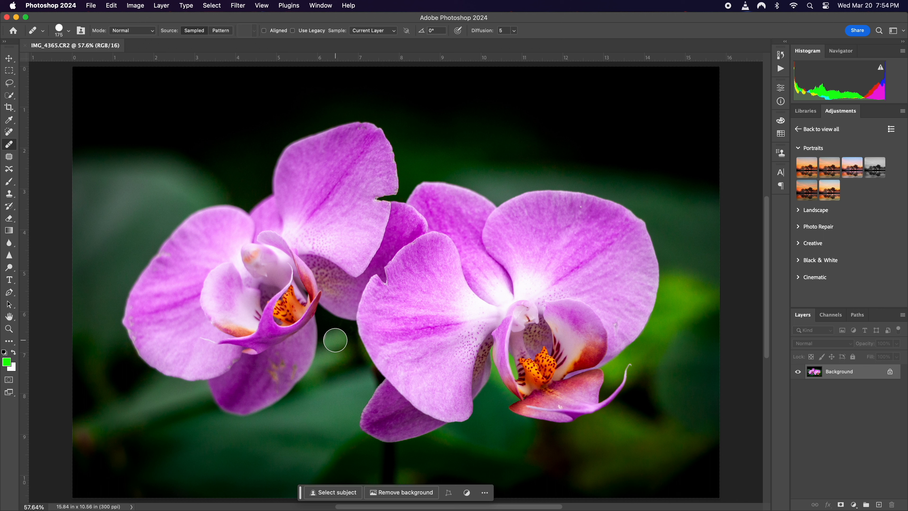
click(335, 340)
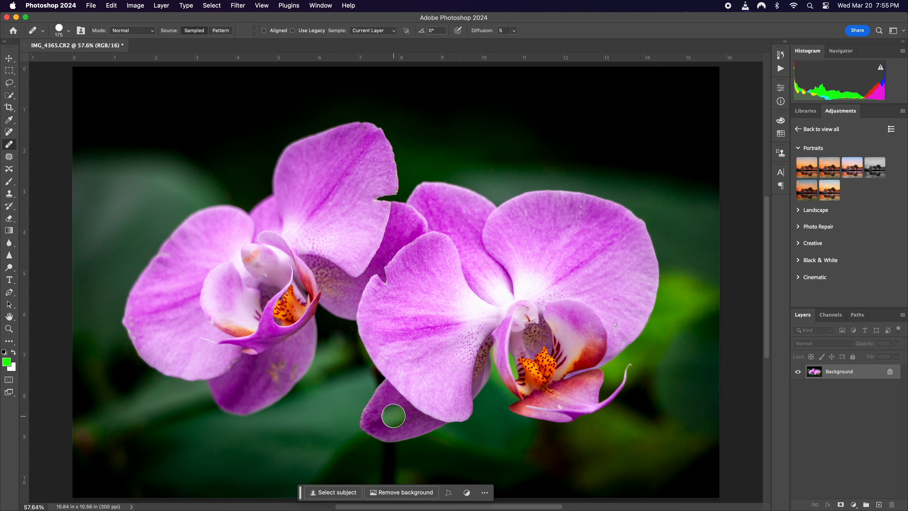
scroll(340, 352, down, 1)
key(bracketleft)
key(bracketleft)
key(bracketleft)
key(bracketleft)
key(bracketleft)
click(345, 372)
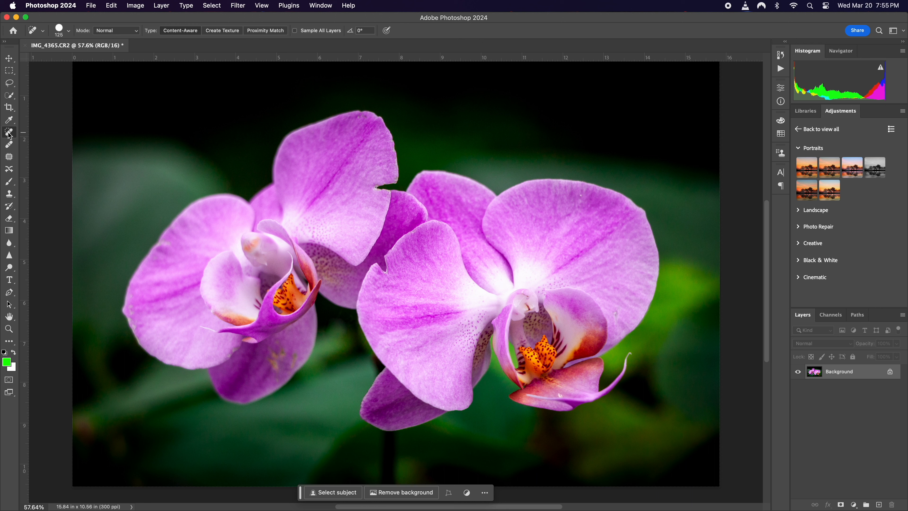
Heal the yellow spots on the left orchid's lower petal using clean petal samples, and undo the last dab near the petal's lower edge
key(shift+j)
mouse_move(281, 353)
mouse_down()
mouse_move(275, 365)
mouse_move(291, 360)
mouse_up()
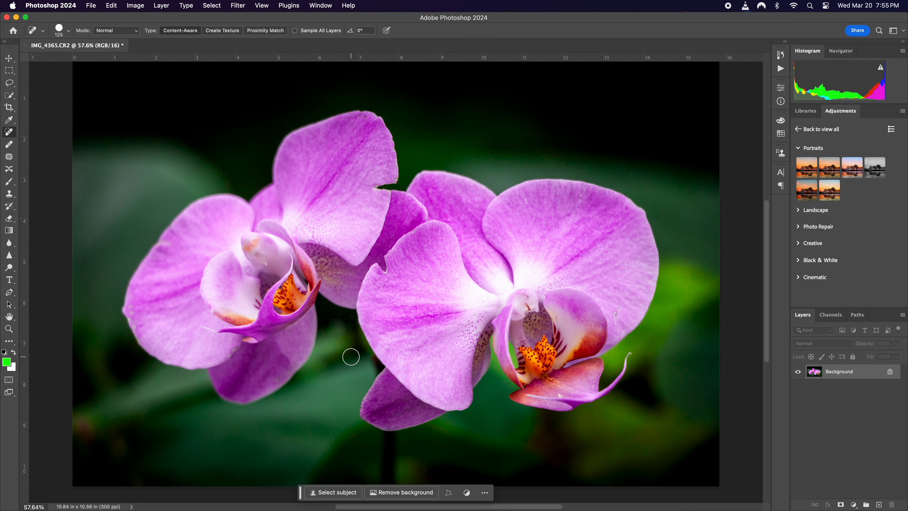
key(shift+j)
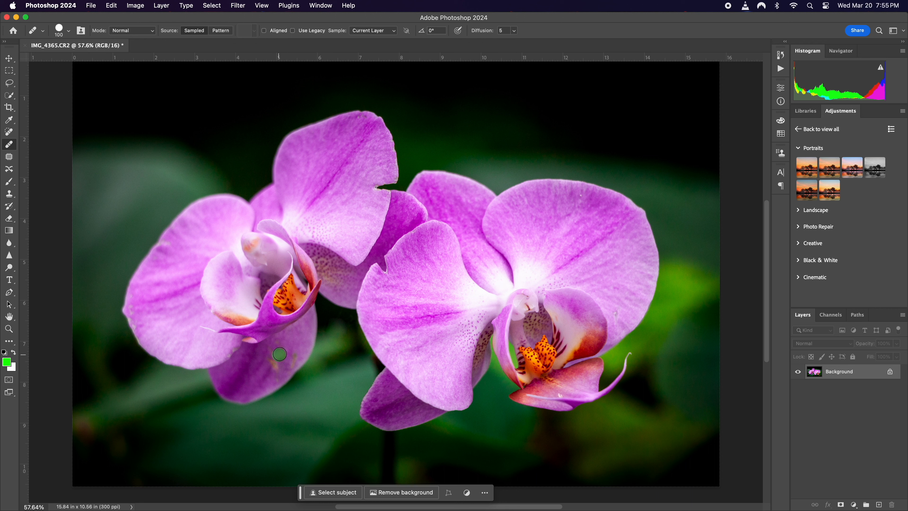
alt+click(243, 372)
drag(274, 368, 278, 355)
alt+click(263, 365)
click(272, 351)
alt+click(258, 371)
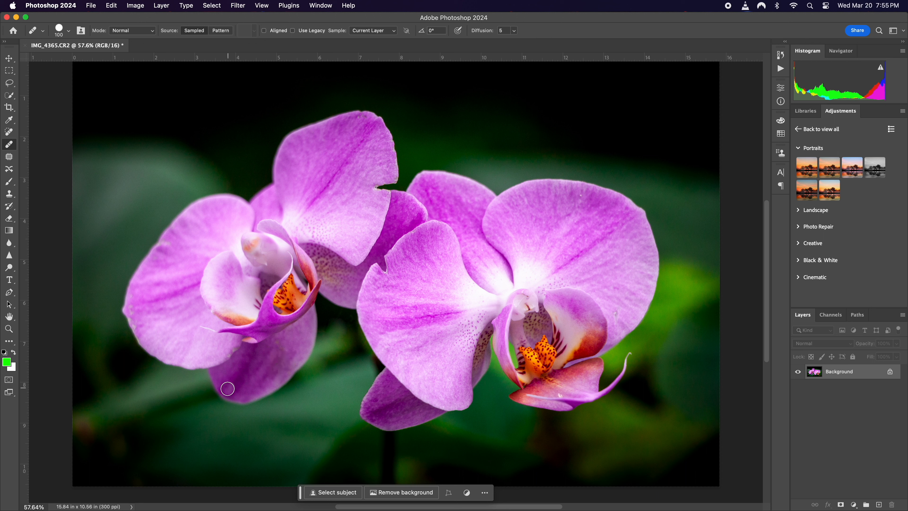
click(228, 390)
key(super+z)
Try to heal the small spot near the upper edge of the right orchid's large petal, and undo the attempt
scroll(443, 225, up, 2)
scroll(443, 225, right, 2)
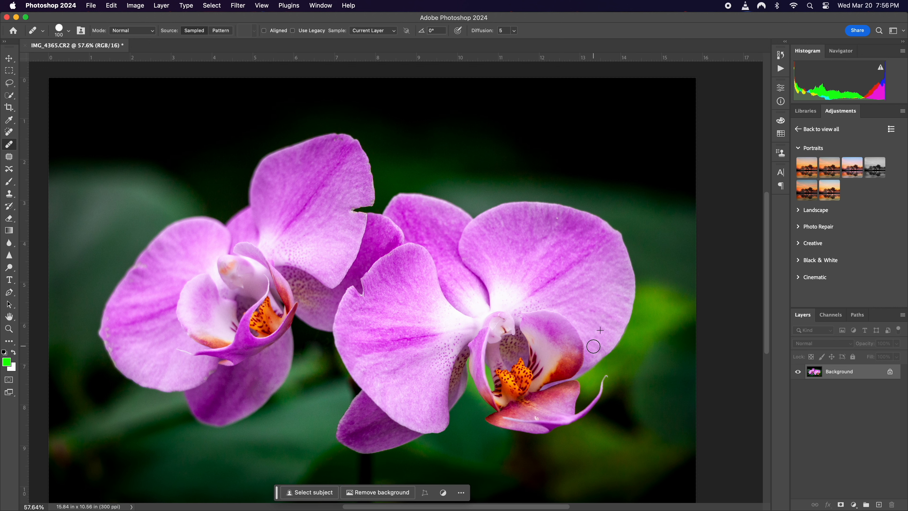
alt+click(570, 226)
click(557, 219)
key(super+z)
Try to heal the mark on the left orchid's outer petal with a size 80 Healing Brush, and undo the attempt
key(bracketleft)
key(bracketleft)
right_click(135, 353)
key(Escape)
click(139, 268)
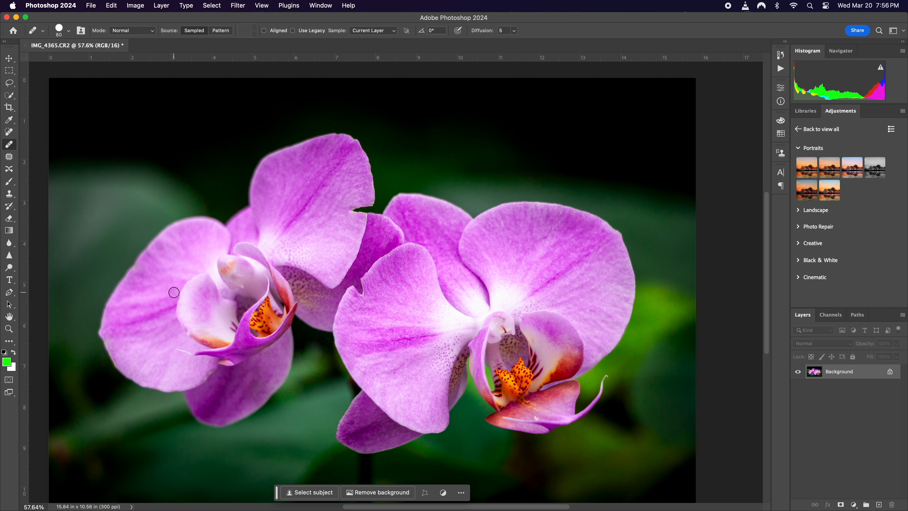
alt+click(150, 278)
key(super+z)
Reduce the Healing Brush size to 50 for the fine marks on the left orchid
key(bracketleft)
key(bracketleft)
key(bracketleft)
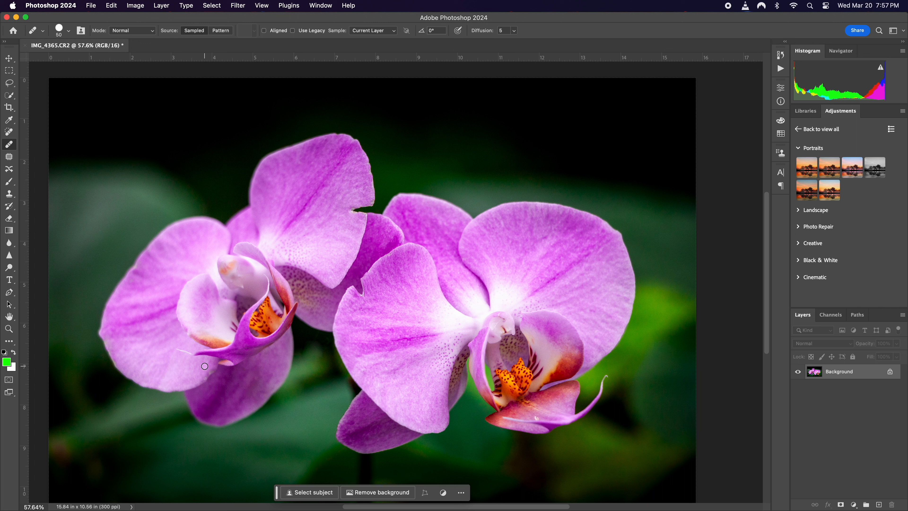